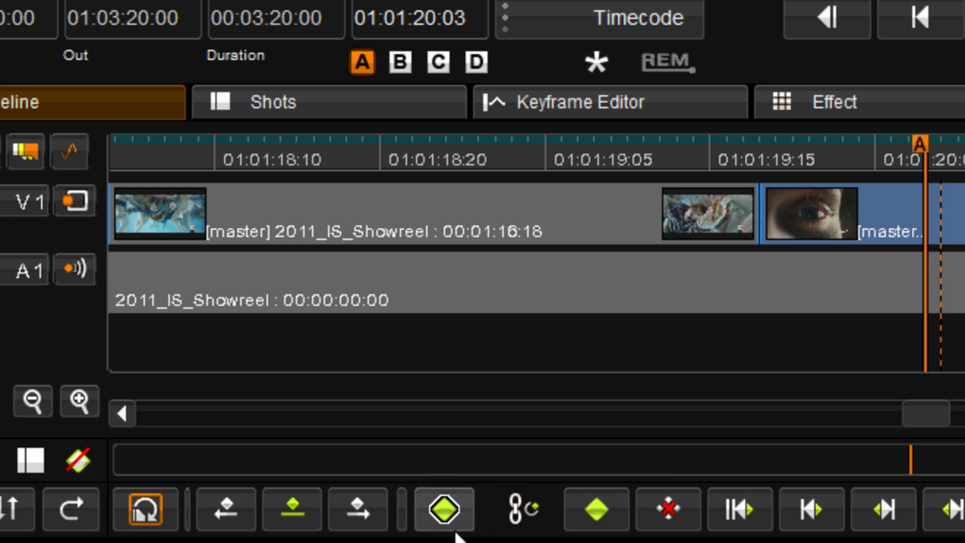
- Show the editing tools in the lower toolbar and set the playback review mode to Clip
click(148, 527)
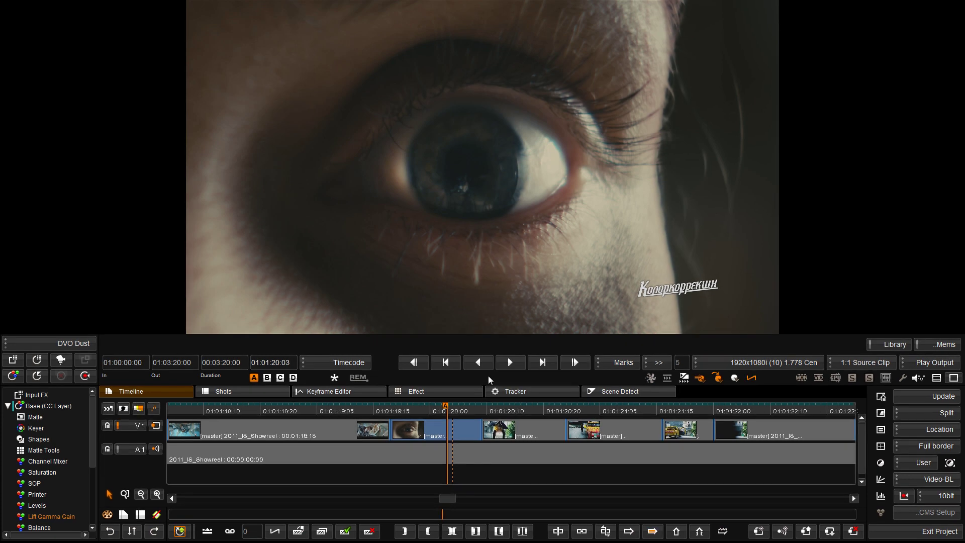
click(619, 362)
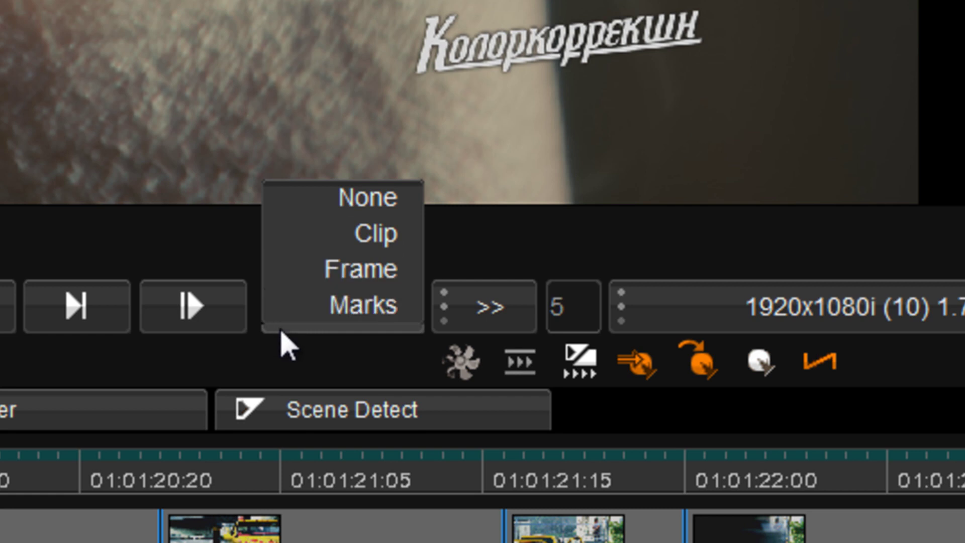
click(297, 383)
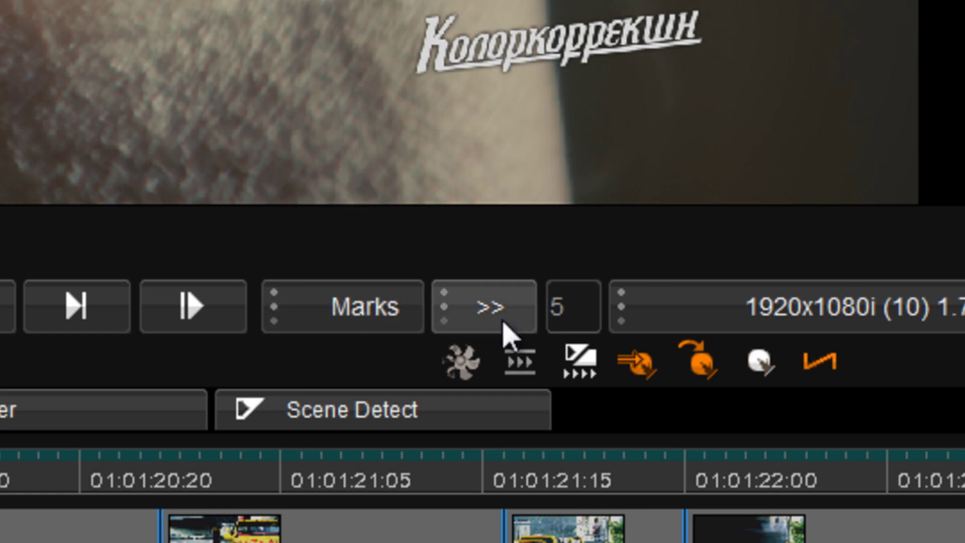
click(465, 313)
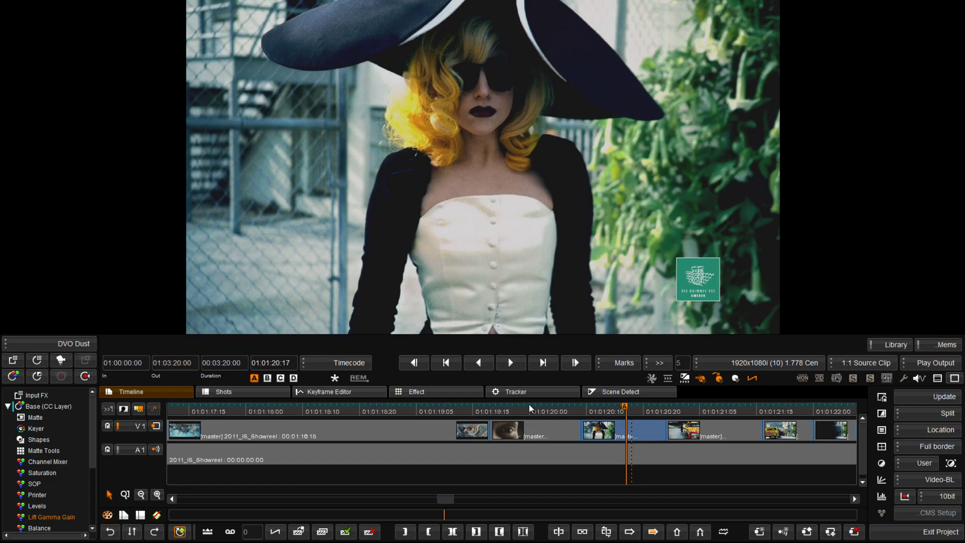
click(620, 365)
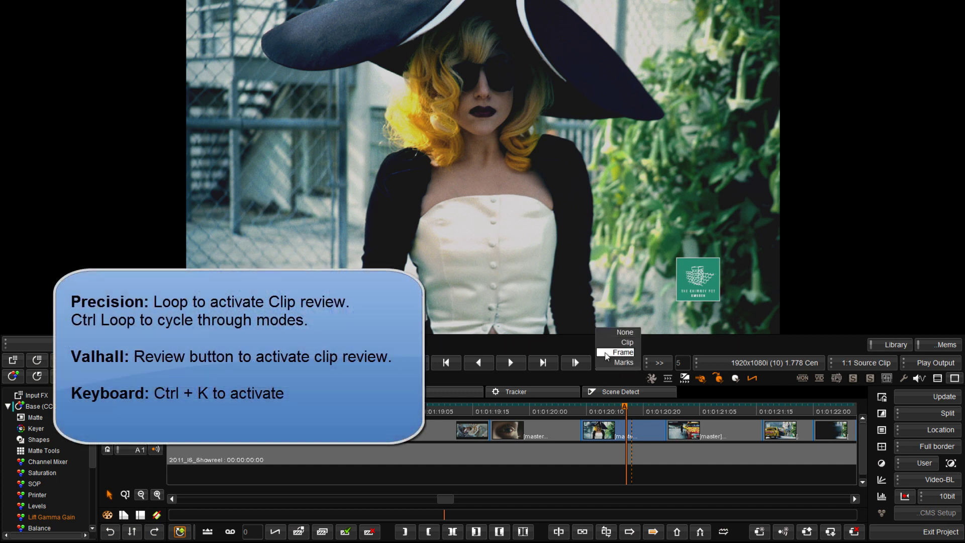
click(623, 342)
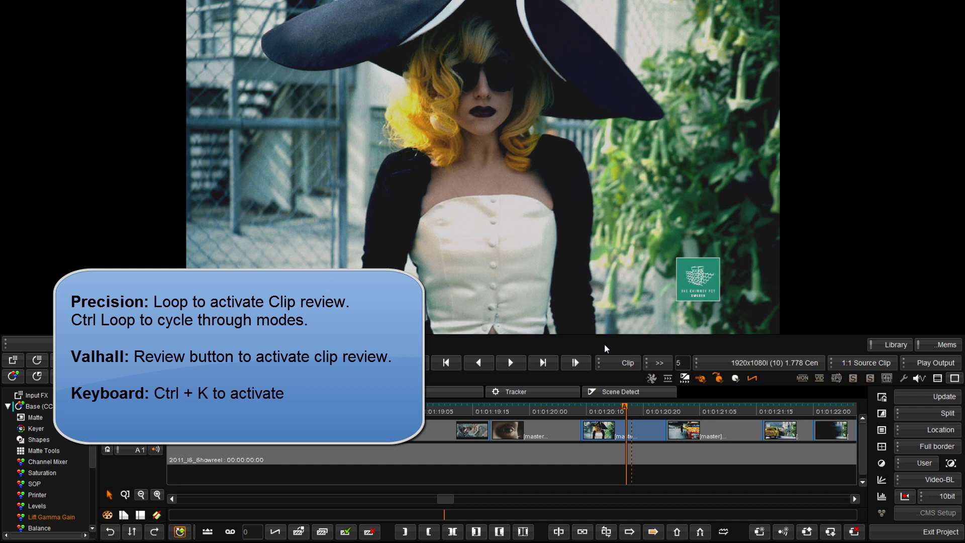
- Review the close-up eye clip in looped playback, stop it, and review a following clip the same way
click(528, 409)
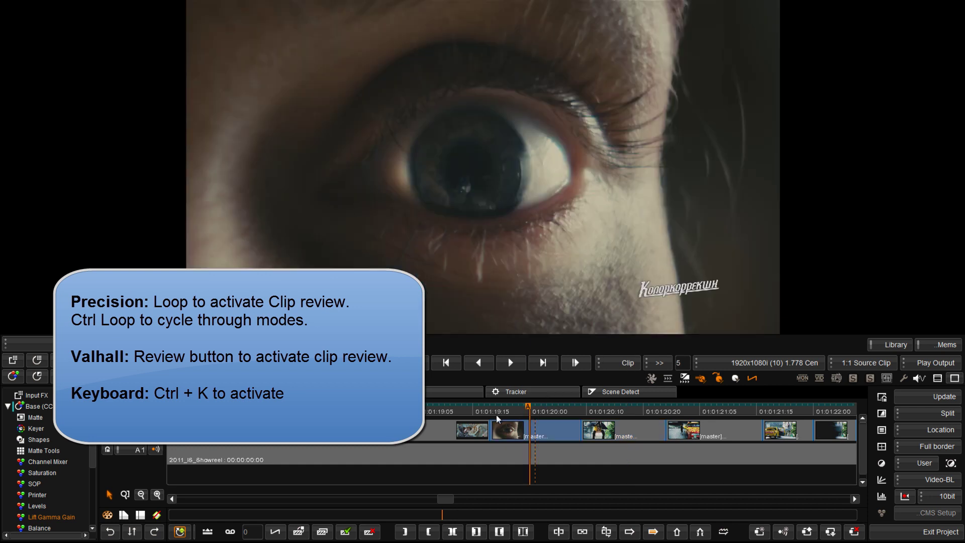
click(507, 368)
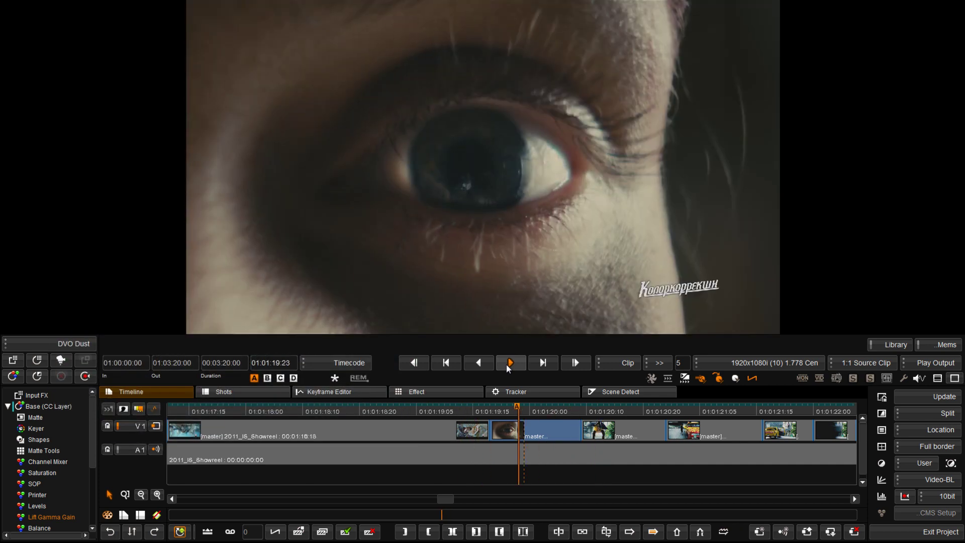
key(space)
click(615, 408)
click(509, 364)
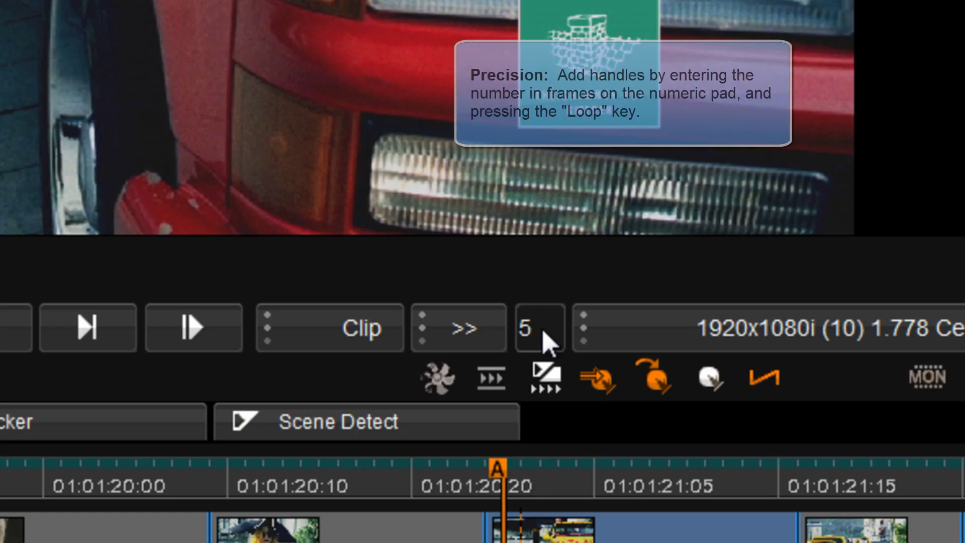
- Set the clip review handles to 25 frames and review the close-up eye clip with them
click(682, 365)
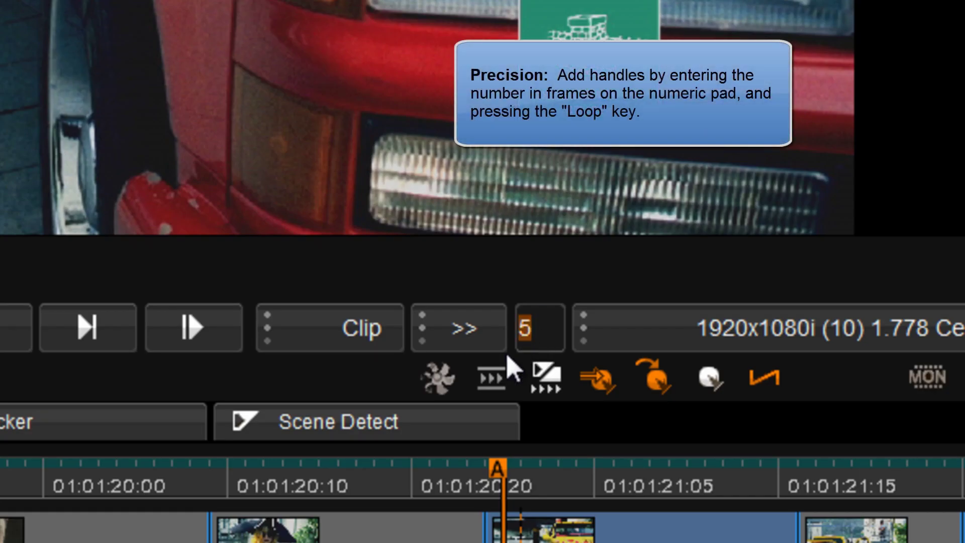
text(25)
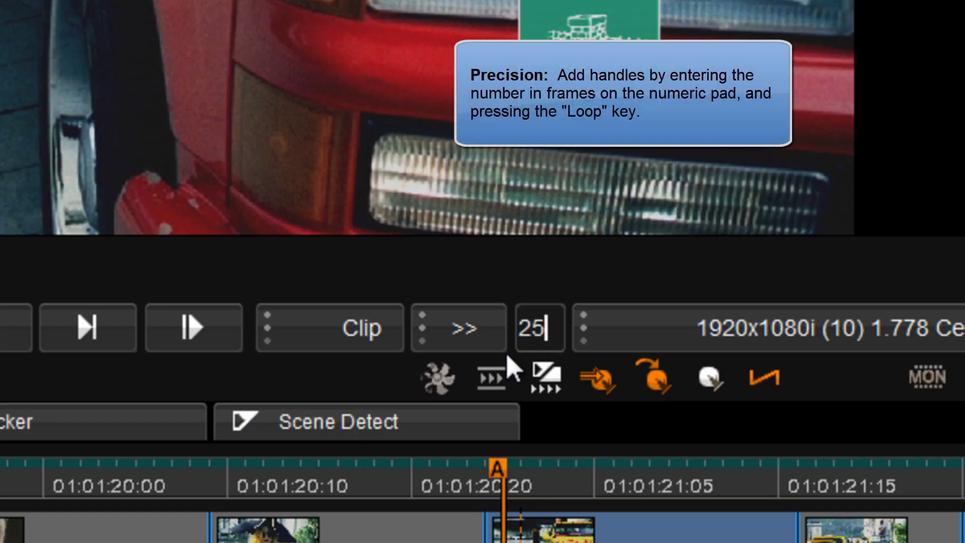
key(Return)
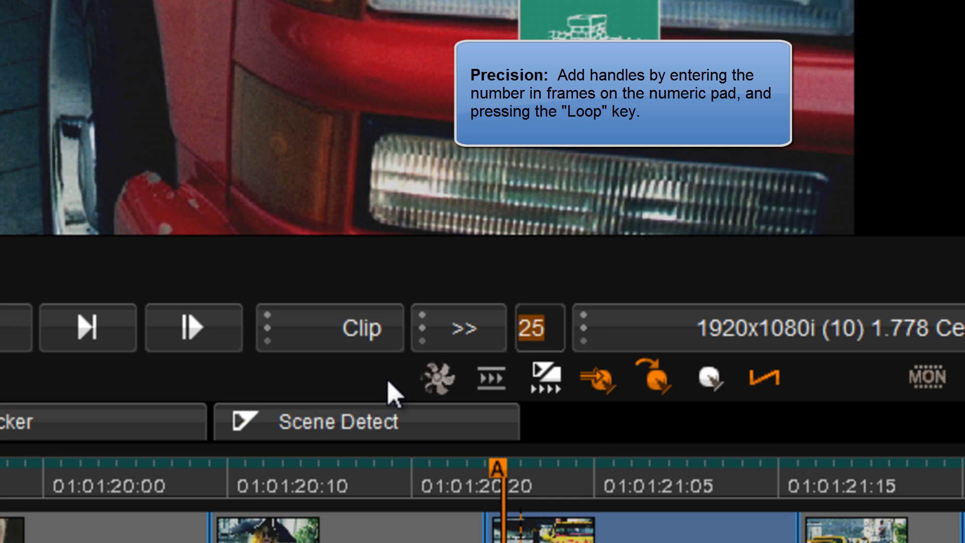
click(44, 491)
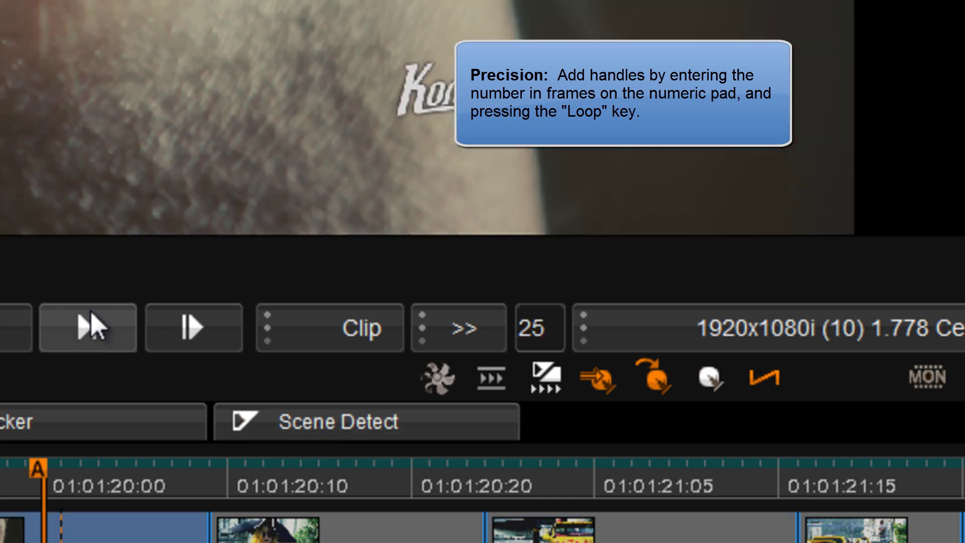
click(15, 327)
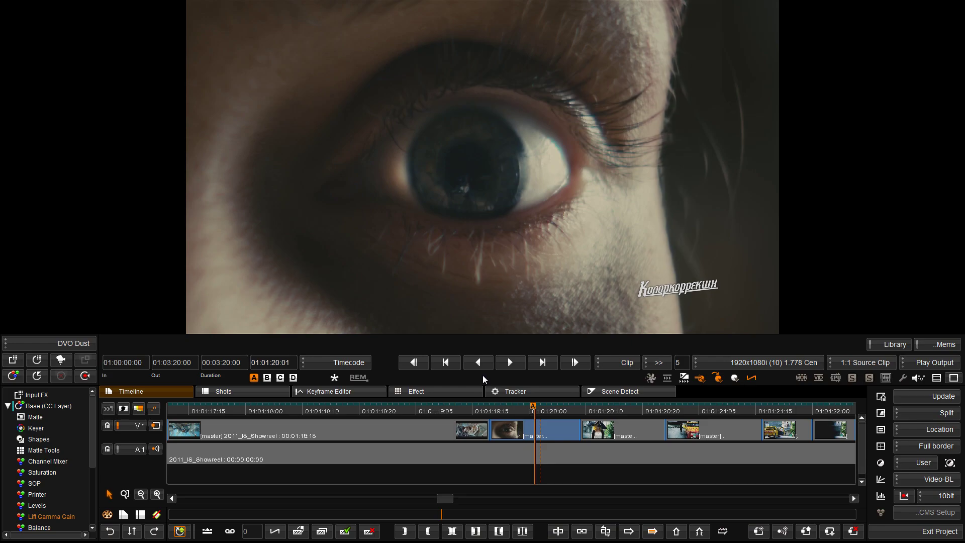
- Switch the review mode to Frame and set its range to 6 frames
click(603, 362)
click(605, 375)
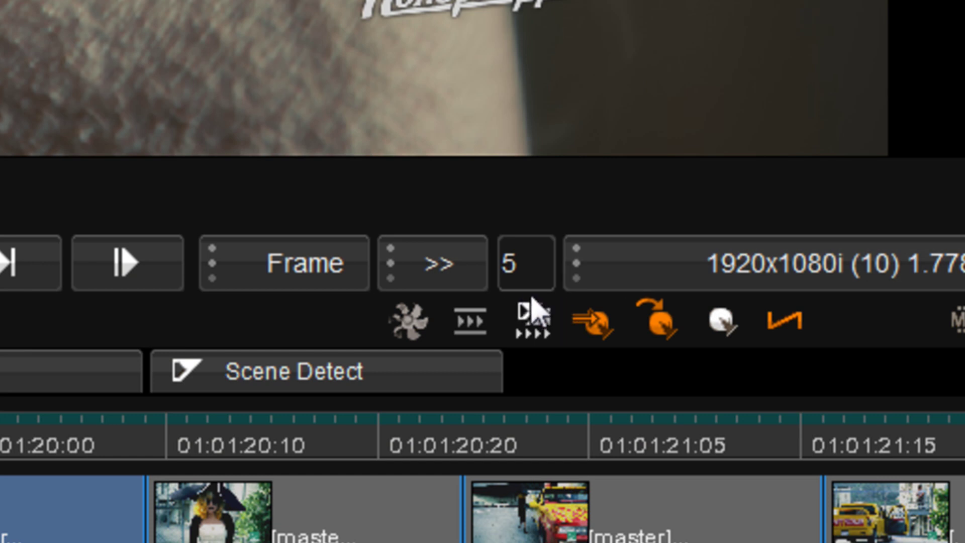
click(682, 366)
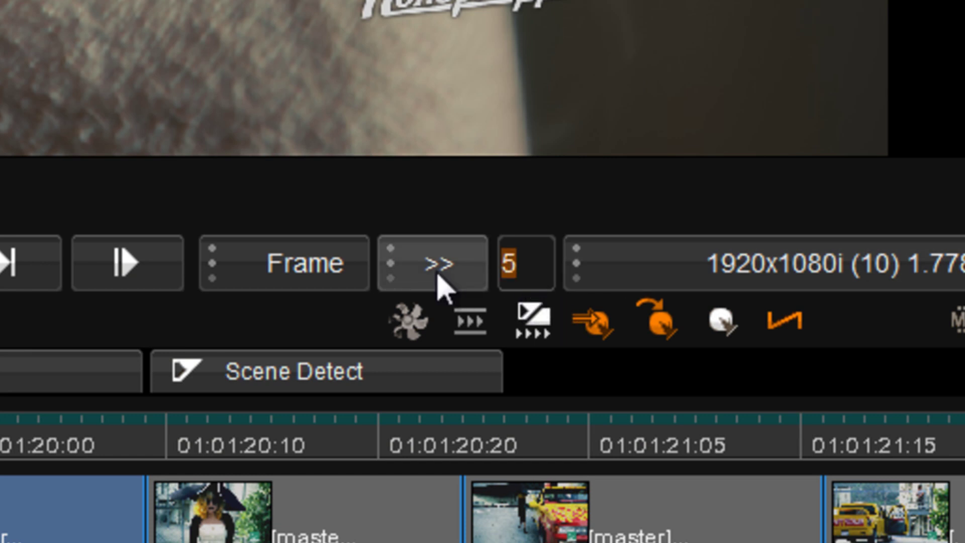
text(6)
key(Return)
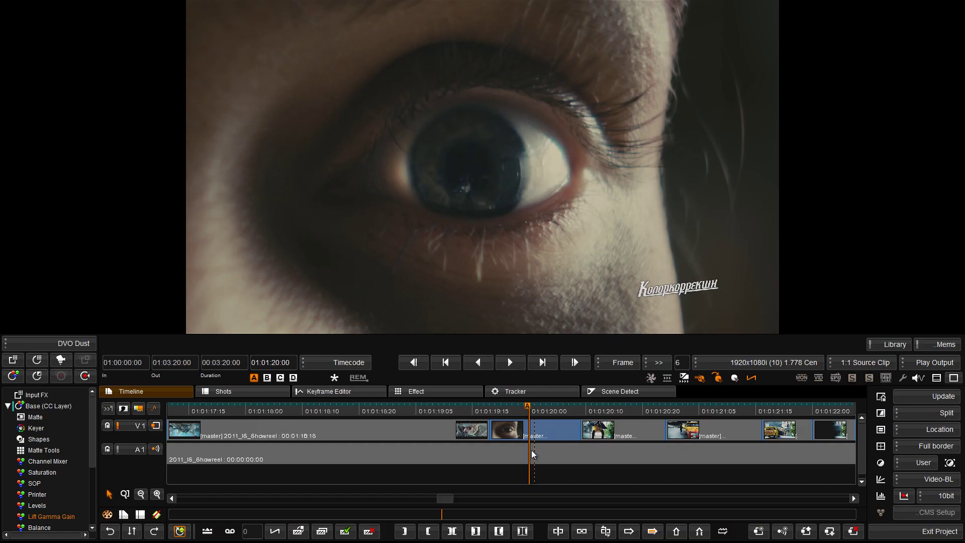
- Run back and forth through the frames around 01:01:20:00 in the close-up eye clip to check the Frame review range
key(Right)
key(Right)
key(Right)
key(Right)
key(Right)
key(Right)
key(Left)
key(Left)
key(Left)
key(Left)
key(Left)
key(Left)
key(Left)
key(Left)
key(Left)
key(Left)
key(Right)
key(Right)
key(Right)
key(Right)
key(Right)
key(Right)
key(Right)
key(Right)
key(Right)
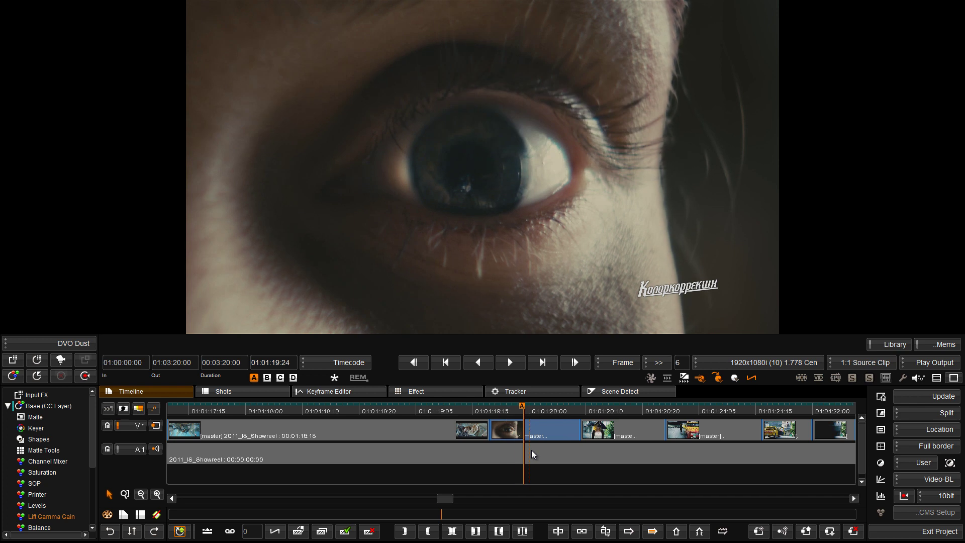
key(Left)
key(Left)
key(Left)
key(Left)
key(Left)
key(Left)
key(Left)
key(Left)
key(Left)
key(Left)
key(Right)
key(Right)
key(Right)
key(Right)
key(Right)
key(Right)
key(Right)
key(Right)
key(Right)
key(Right)
key(Right)
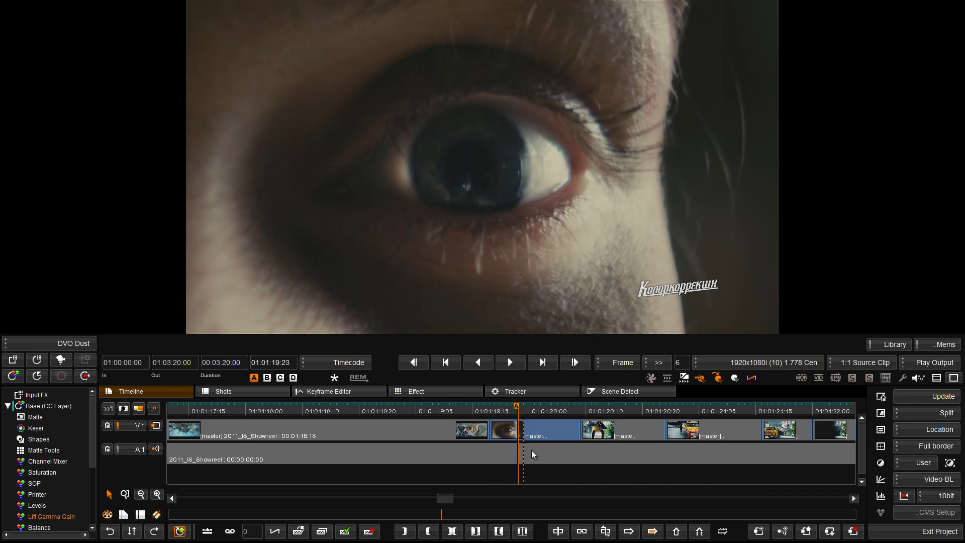
key(Left)
key(Left)
key(Left)
key(Left)
key(Left)
key(Left)
key(Left)
key(Left)
key(Left)
key(Left)
key(Right)
key(Right)
key(Right)
key(Right)
key(Right)
key(Right)
key(Right)
key(Right)
key(Left)
key(Left)
key(Left)
key(Left)
key(Left)
key(Right)
key(Right)
key(Right)
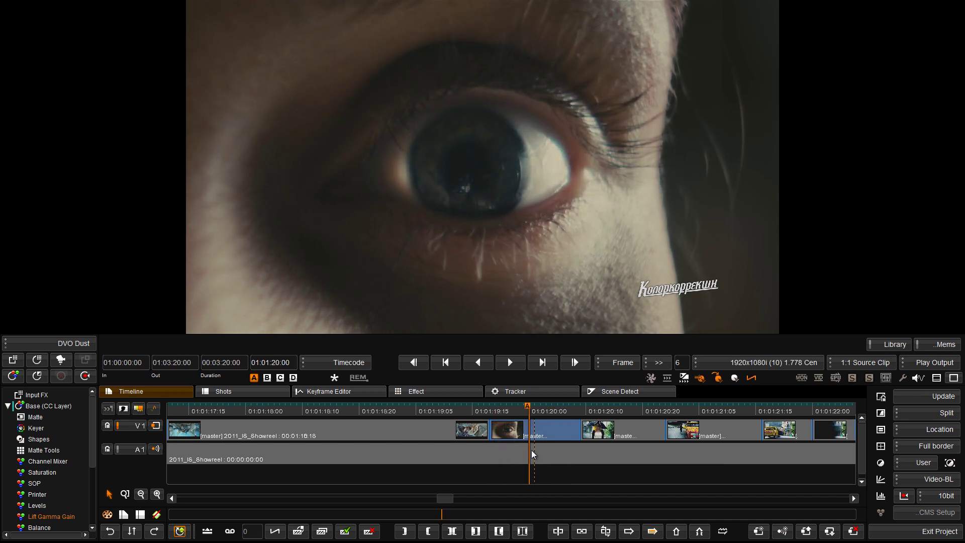
key(Right)
key(Right)
key(Right)
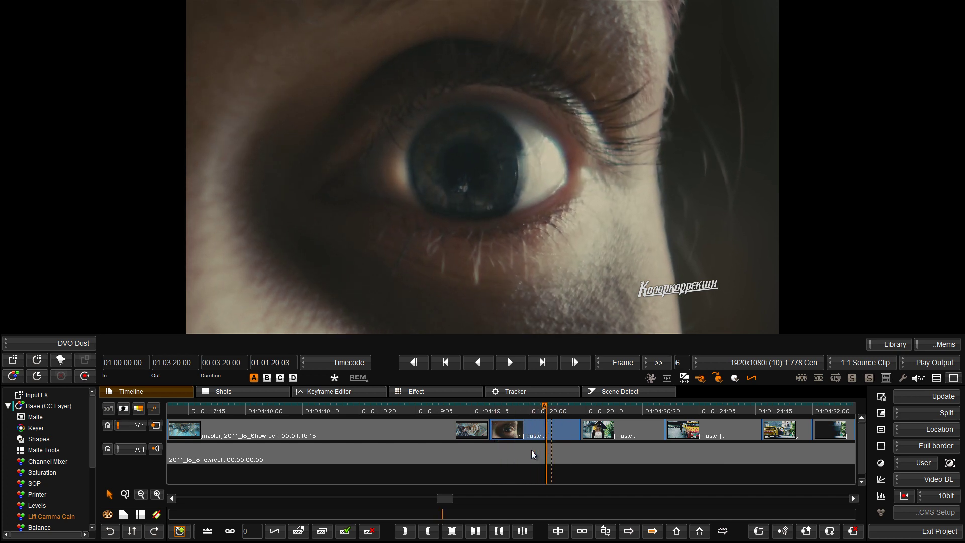
key(Right)
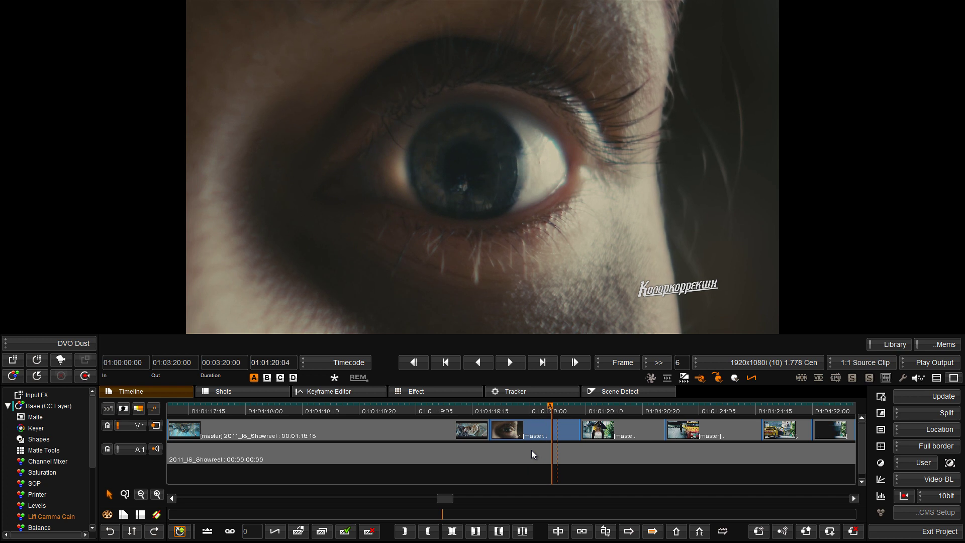
- Play the eye clip in Frame review and advance the playhead to 01:01:20:06
key(space)
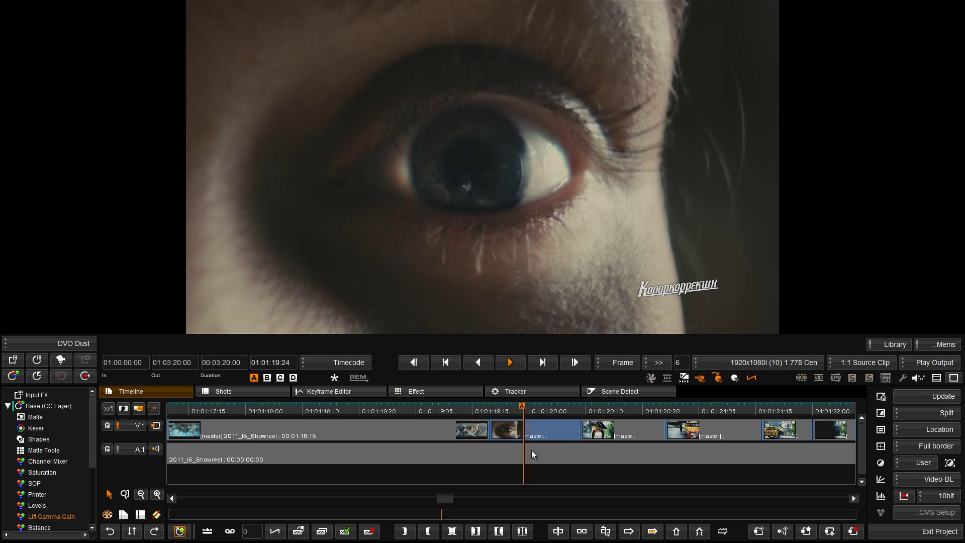
key(Right)
key(Right)
key(Right)
key(Right)
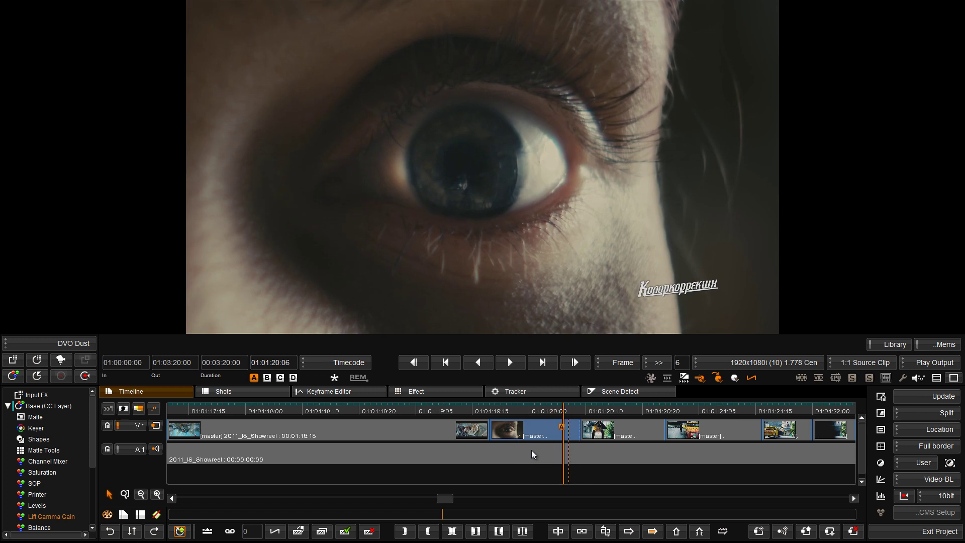
key(Up)
- Mark the in and out points of the eye clip and play the marked range in Marks review mode
drag(502, 410, 540, 408)
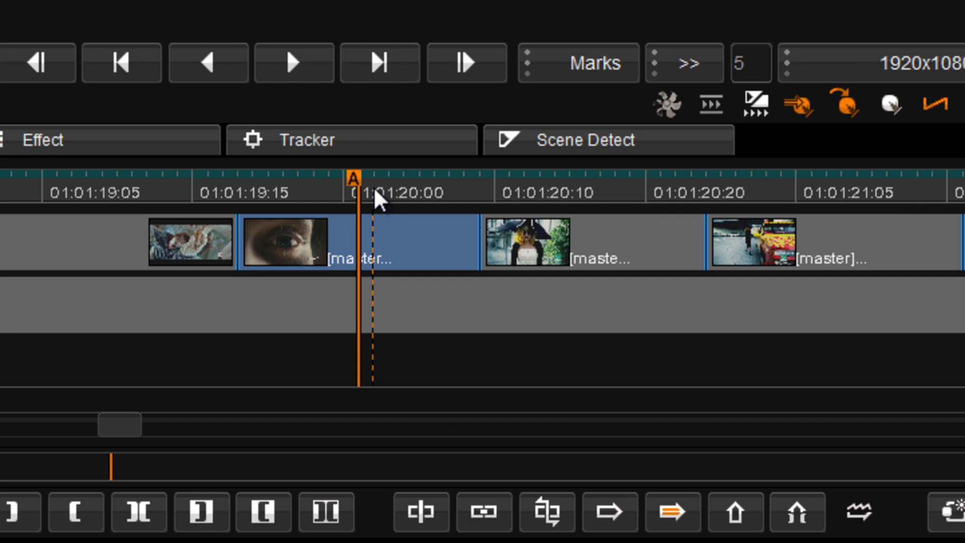
key(x)
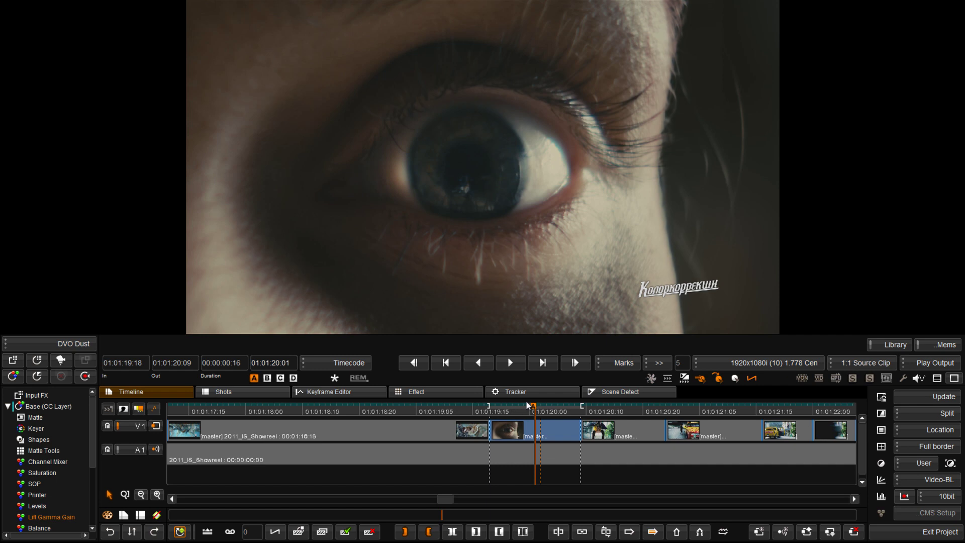
click(510, 363)
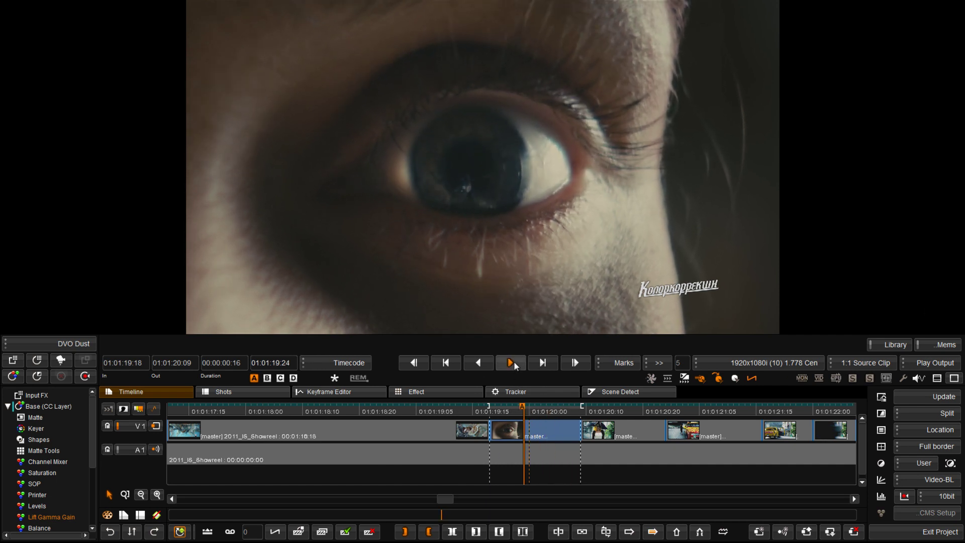
click(511, 363)
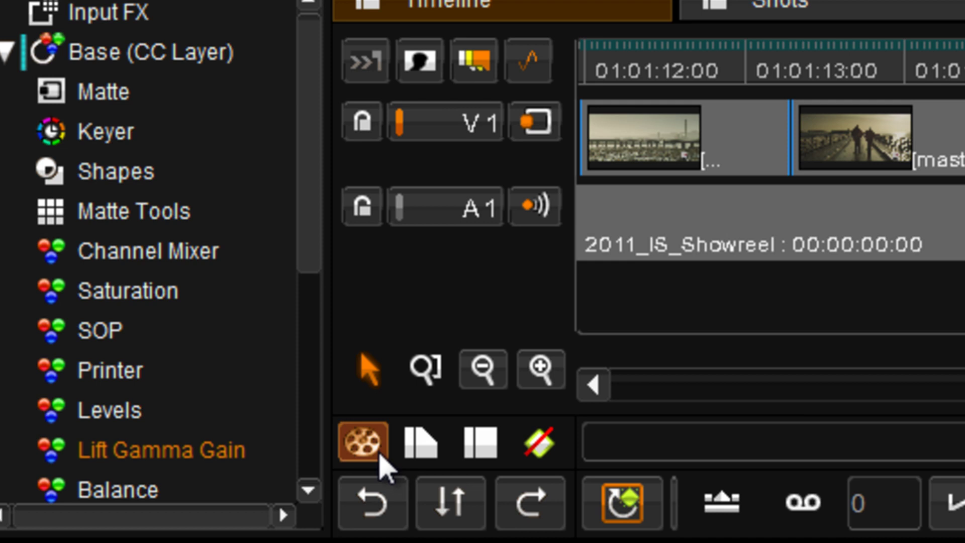
- Scrub with the position bar spanning the whole timeline, and again with it limited to the visible timeline range
click(379, 454)
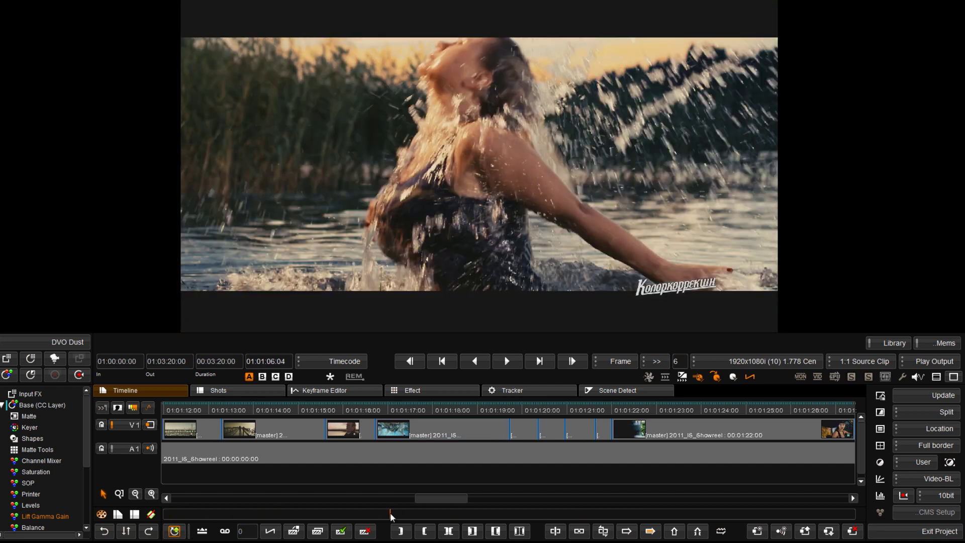
drag(390, 511, 427, 505)
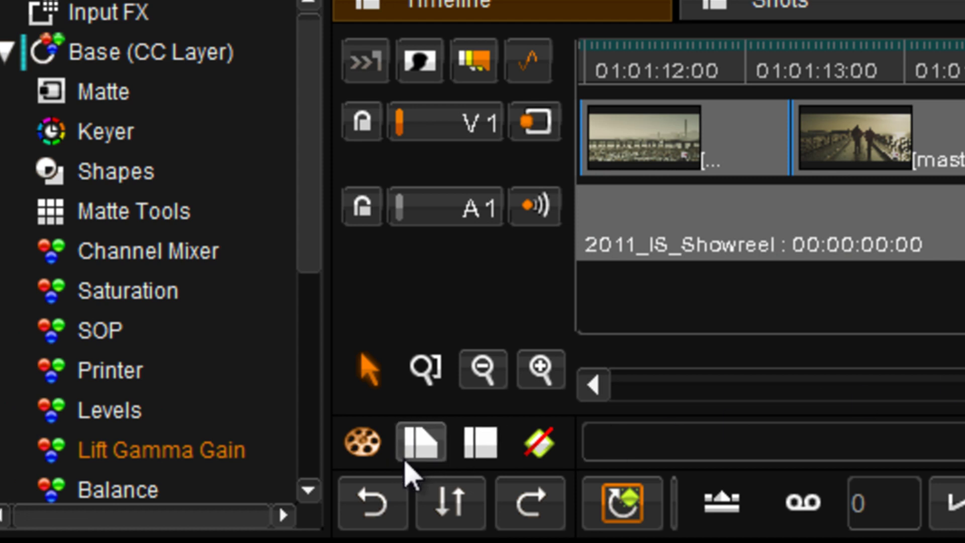
click(406, 459)
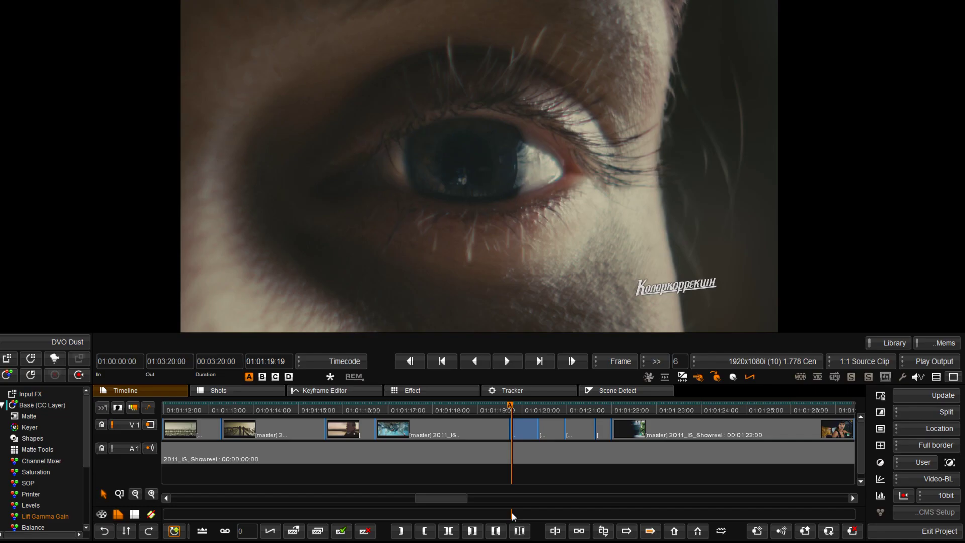
drag(512, 513, 474, 523)
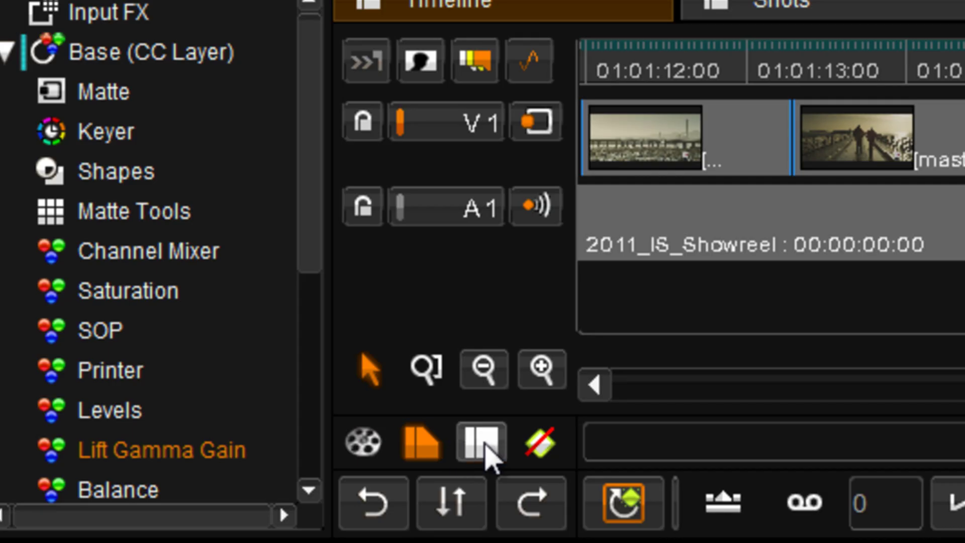
- Limit the position bar to the current clip and scrub through the underwater clip and the close-up eye clip
click(485, 447)
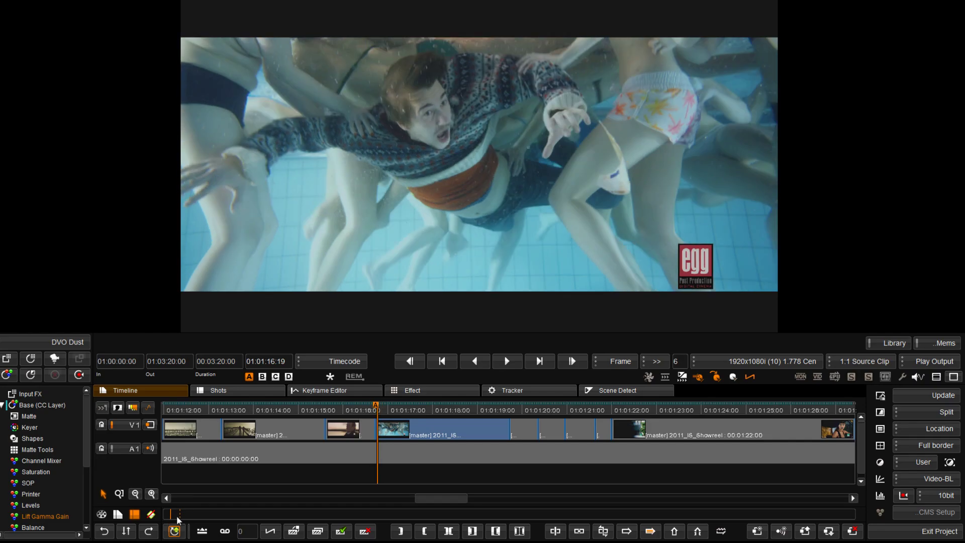
key(j)
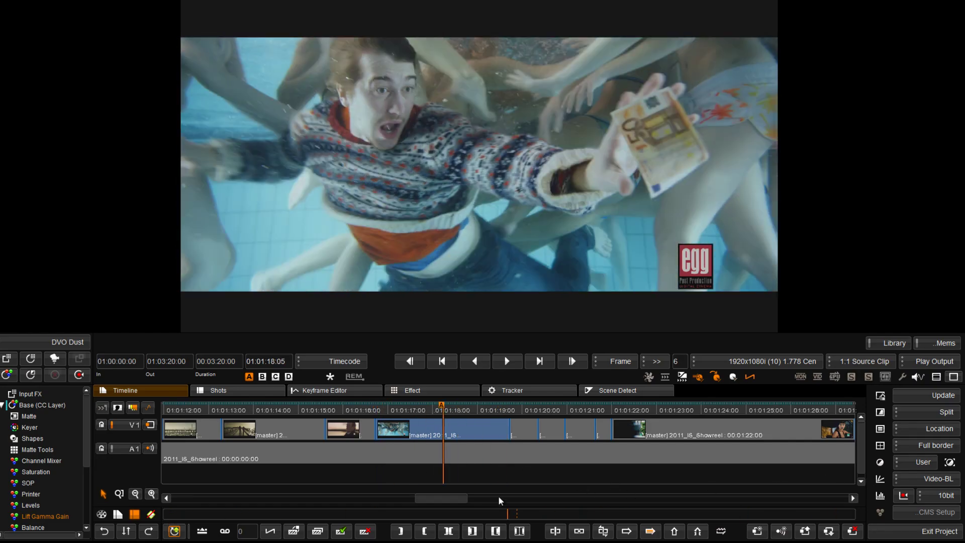
key(l)
click(523, 407)
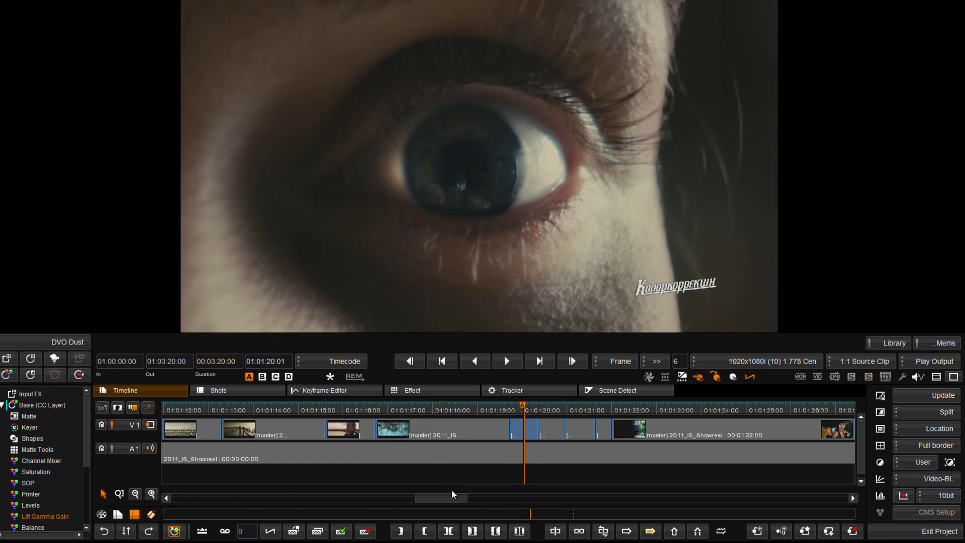
mouse_move(445, 511)
mouse_down()
mouse_move(219, 534)
mouse_move(791, 506)
mouse_move(201, 518)
mouse_move(661, 481)
mouse_move(454, 478)
mouse_move(185, 522)
mouse_up()
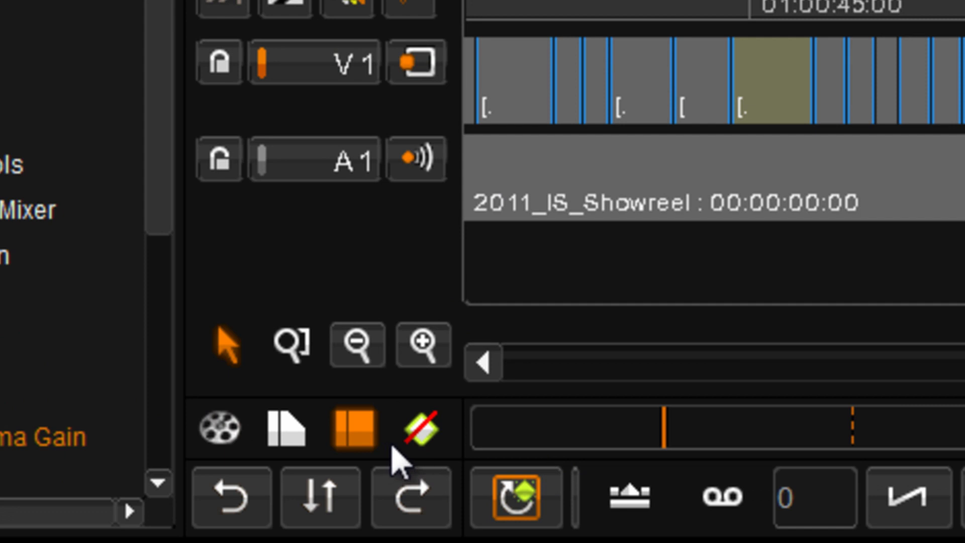
- Toggle the position bar's keyframe option on and off, and scrub through the clip of the woman in the hat
click(409, 442)
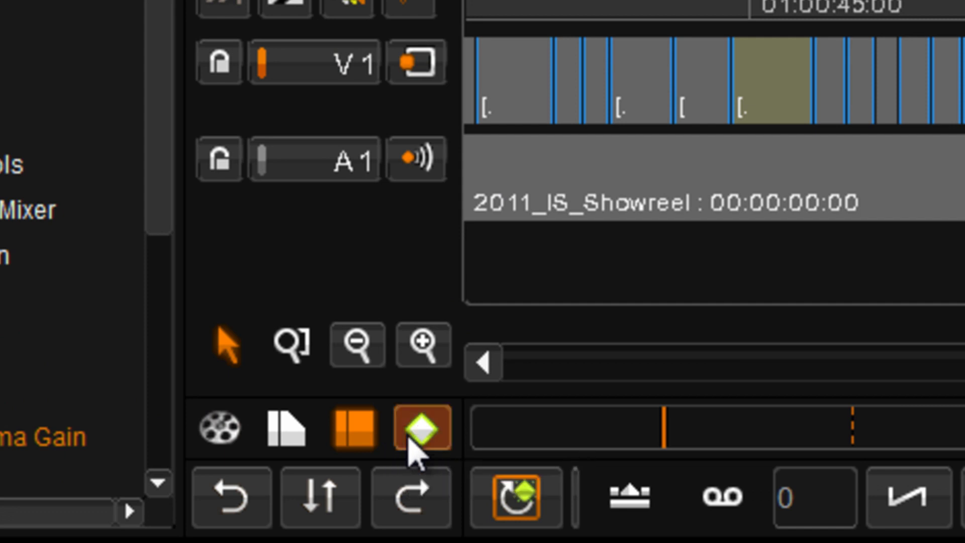
click(413, 447)
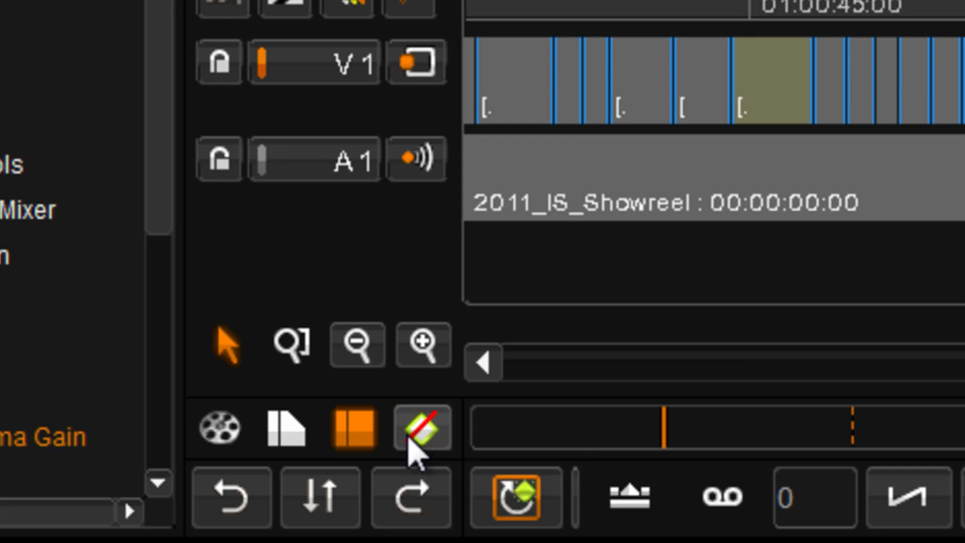
click(408, 437)
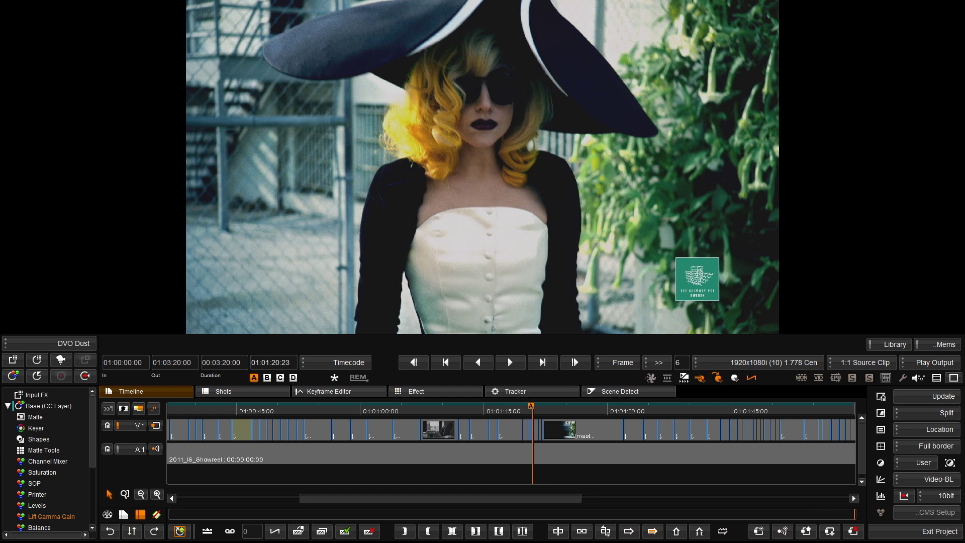
mouse_move(812, 432)
mouse_down()
mouse_move(520, 467)
mouse_move(218, 465)
mouse_up()
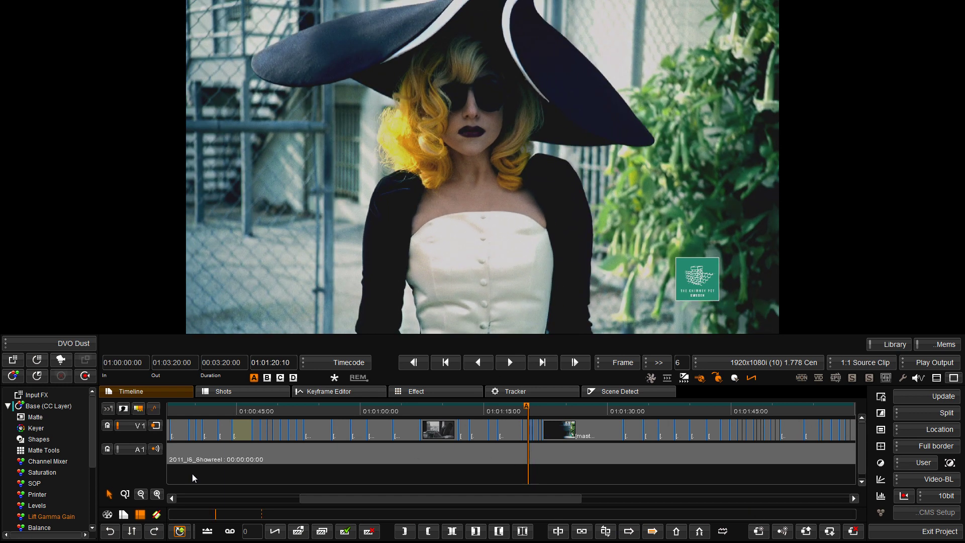